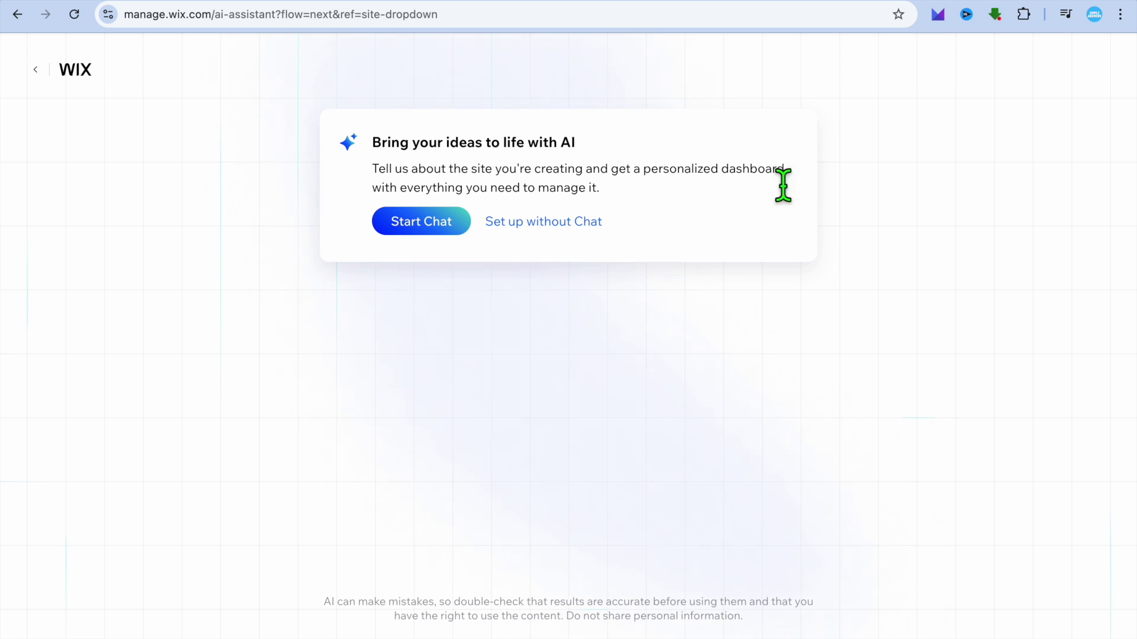
Skip the AI chat to reach the 'What type of website' selection page
{"action": "left_click", "coordinate": [550, 223]}
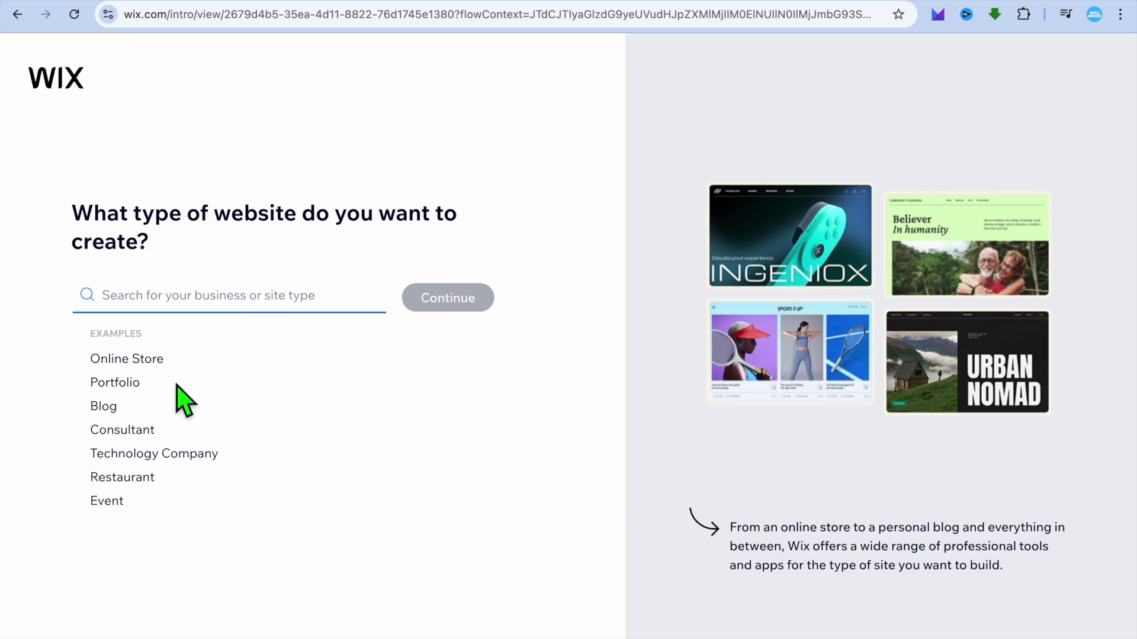
Choose Portfolio as the site type and continue to the website-name dialog
{"action": "left_click", "coordinate": [134, 387]}
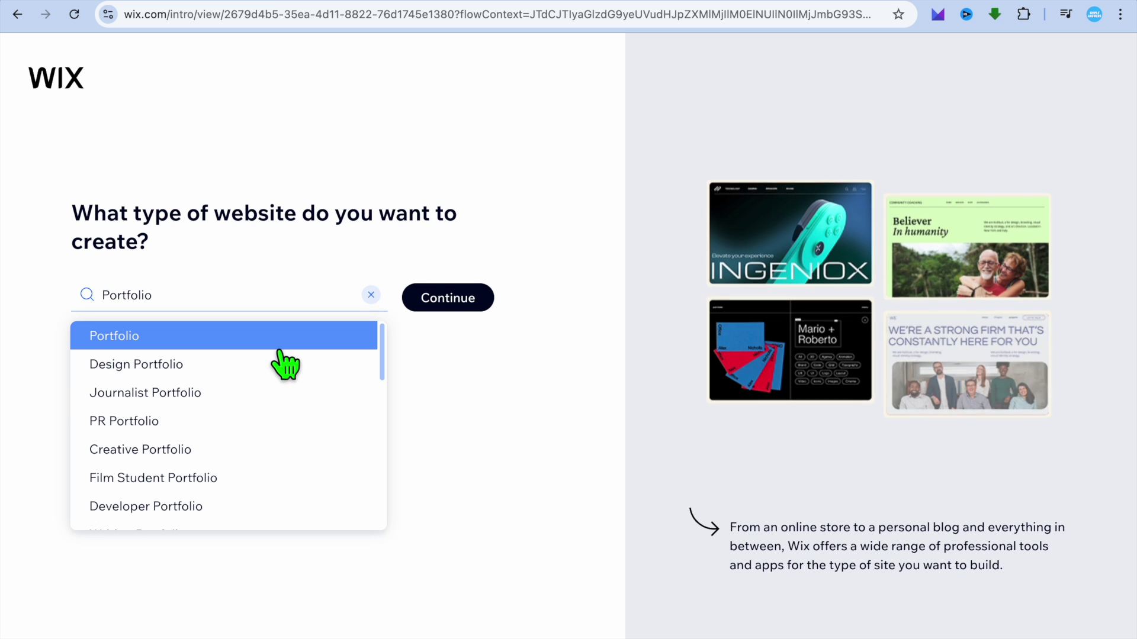
{"action": "left_click", "coordinate": [445, 303]}
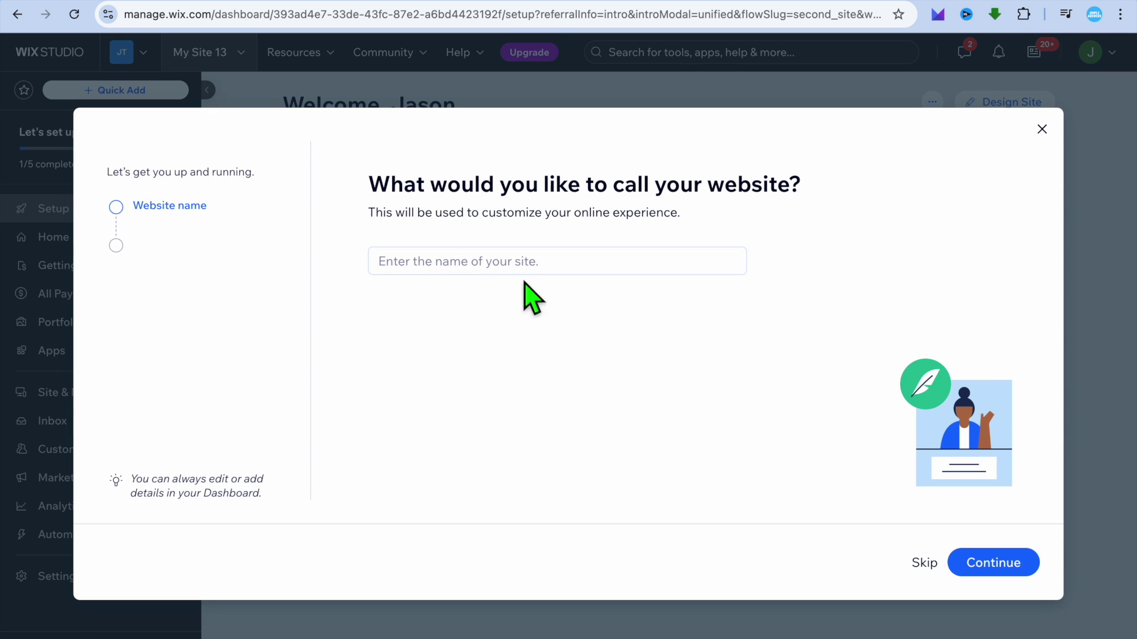
{"action": "left_click", "coordinate": [457, 273]}
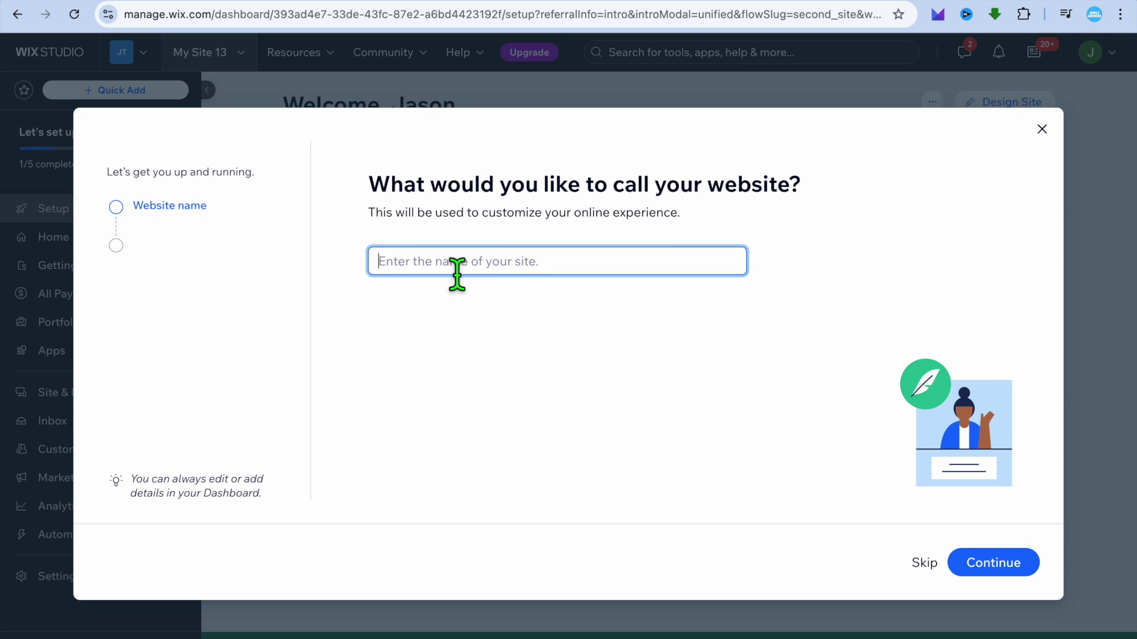
Name the site 'test', keep the Portfolio and Instagram Feed apps, and finish the wizard
{"action": "type", "text": "test"}
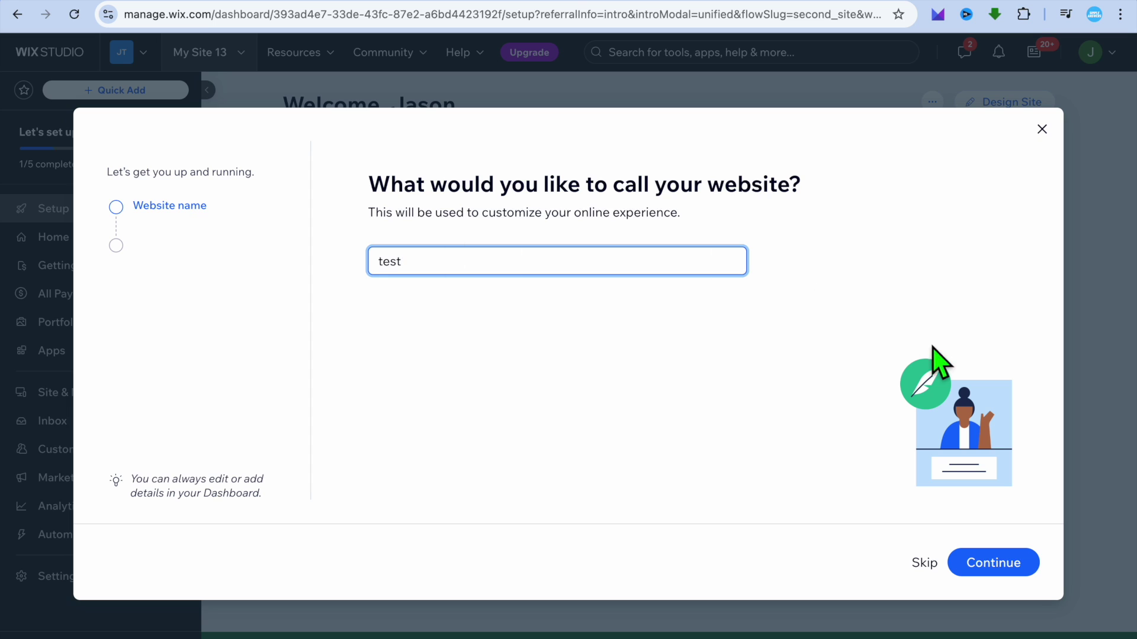
{"action": "left_click", "coordinate": [988, 569]}
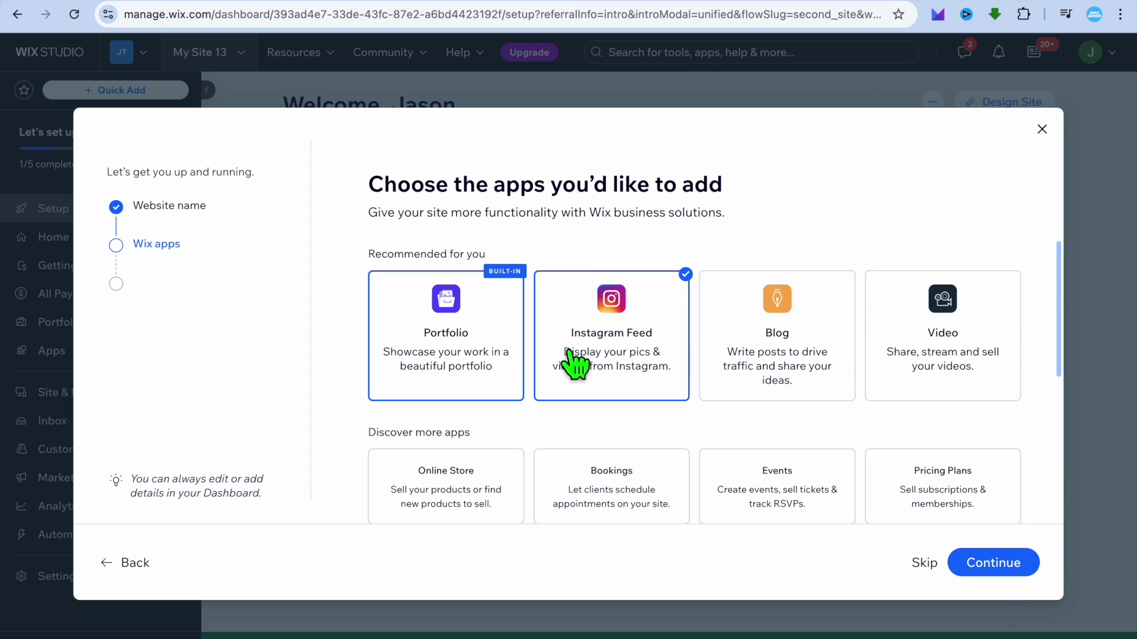
{"action": "scroll", "coordinate": [745, 358], "scroll_direction": "down", "scroll_amount": 1}
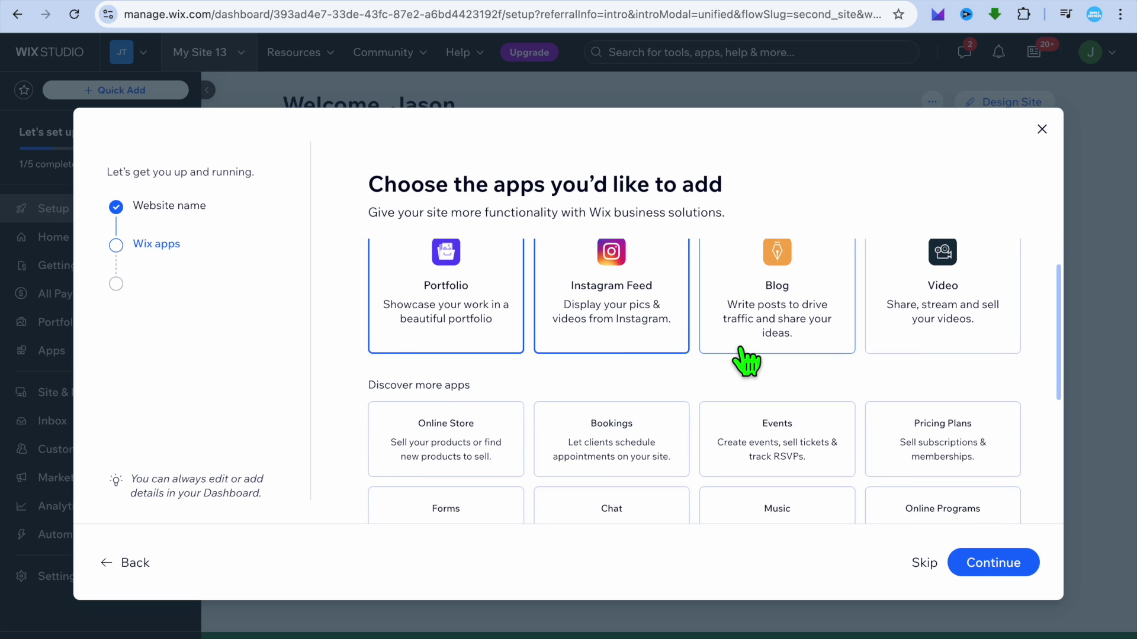
{"action": "scroll", "coordinate": [743, 354], "scroll_direction": "up", "scroll_amount": 1}
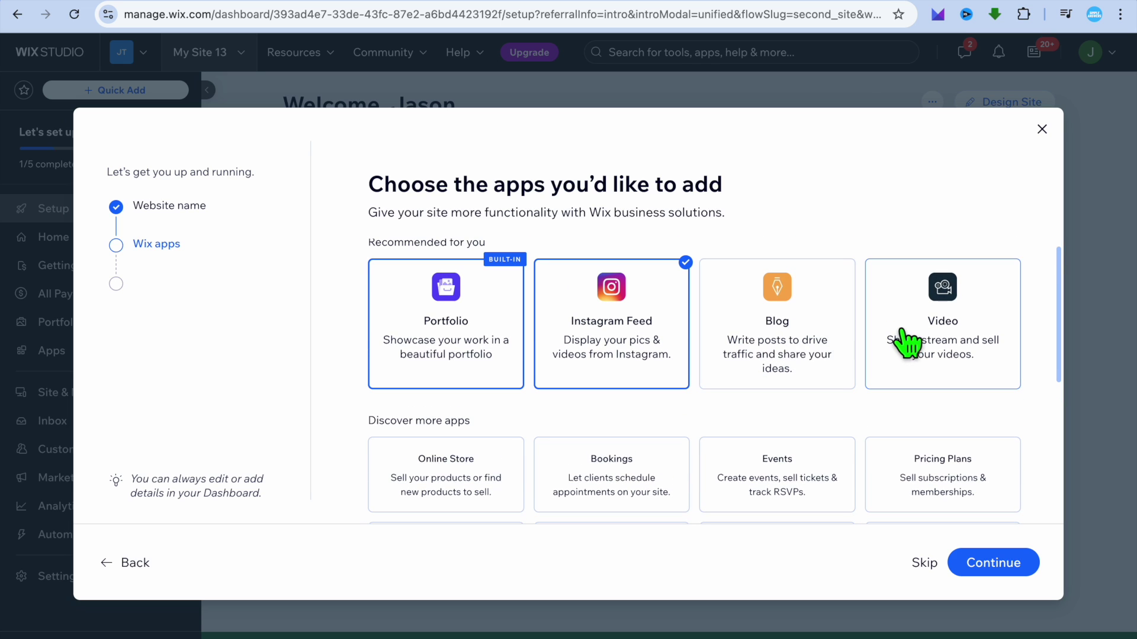
{"action": "scroll", "coordinate": [903, 342], "scroll_direction": "down", "scroll_amount": 2}
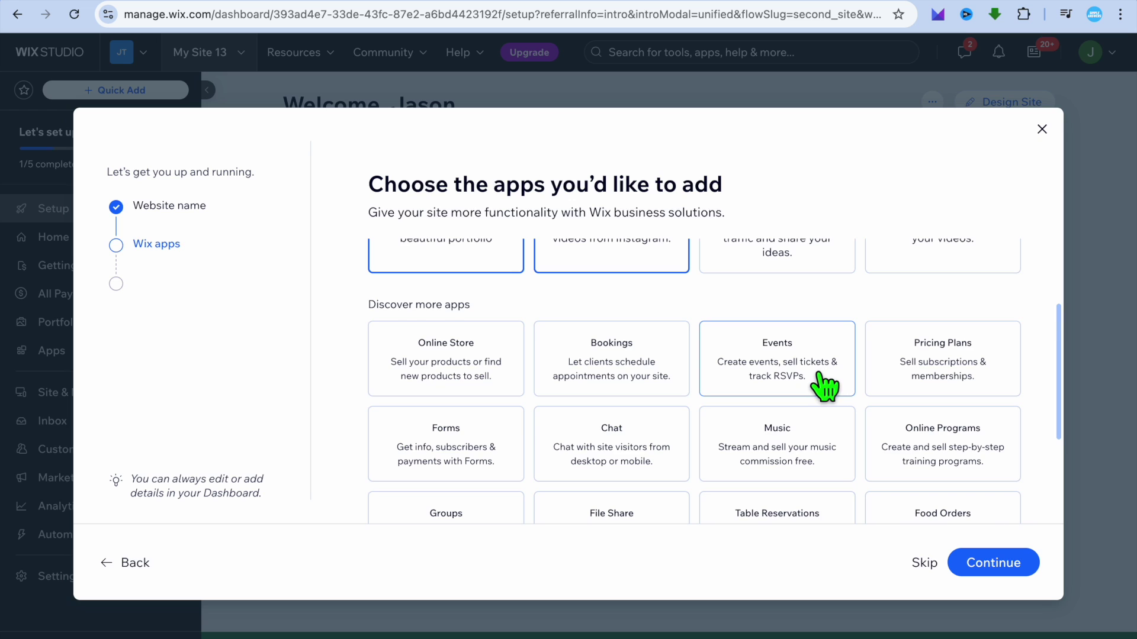
{"action": "scroll", "coordinate": [816, 383], "scroll_direction": "down", "scroll_amount": 3}
{"action": "scroll", "coordinate": [935, 455], "scroll_direction": "up", "scroll_amount": 5}
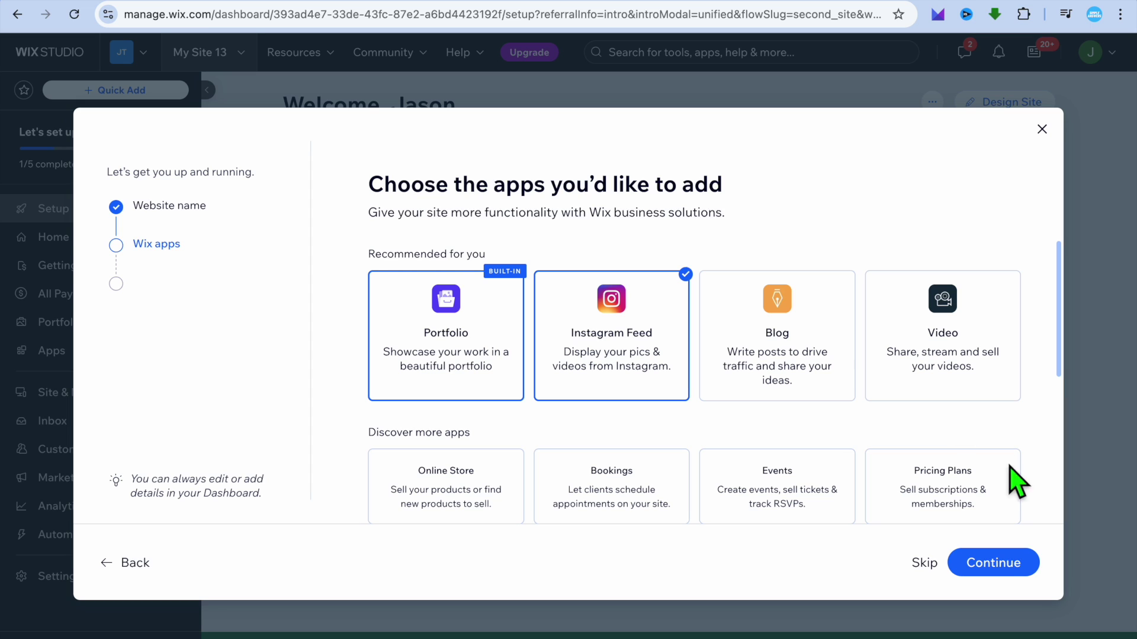
{"action": "left_click", "coordinate": [992, 567]}
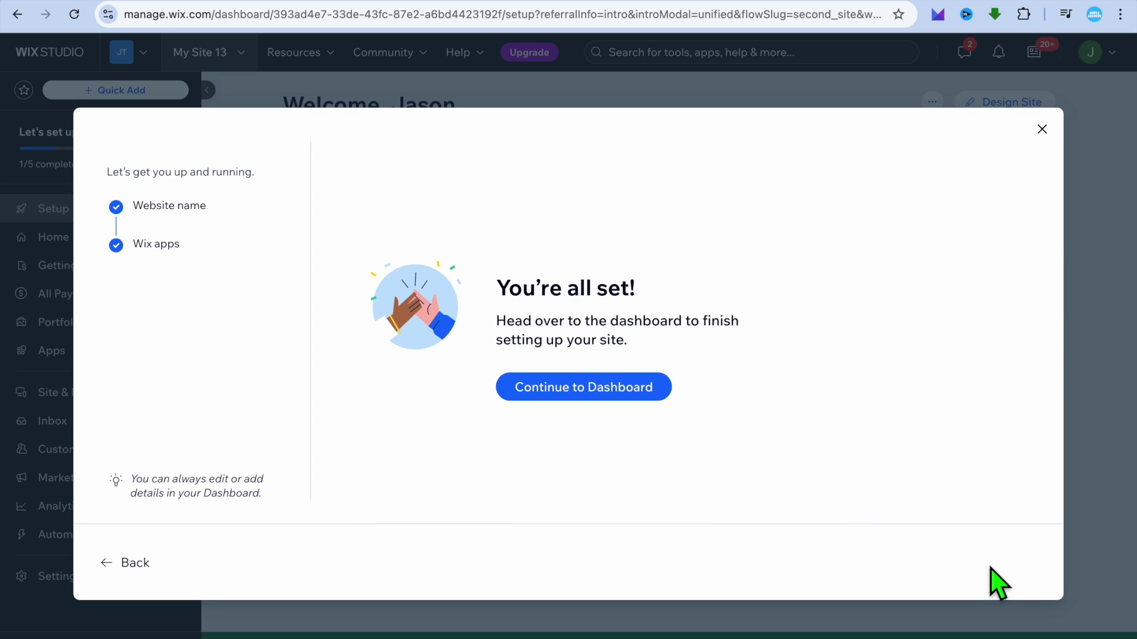
{"action": "left_click", "coordinate": [622, 395]}
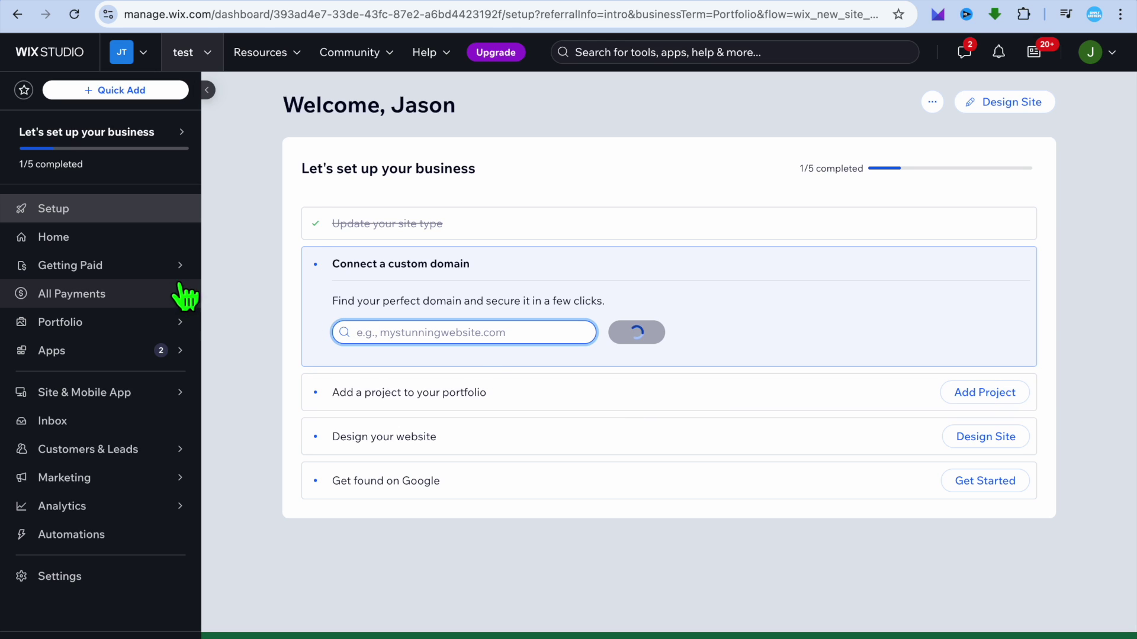
Open Getting Paid and list the payment methods Tilopay, PayPal and Manual Payments
{"action": "mouse_move", "coordinate": [147, 269]}
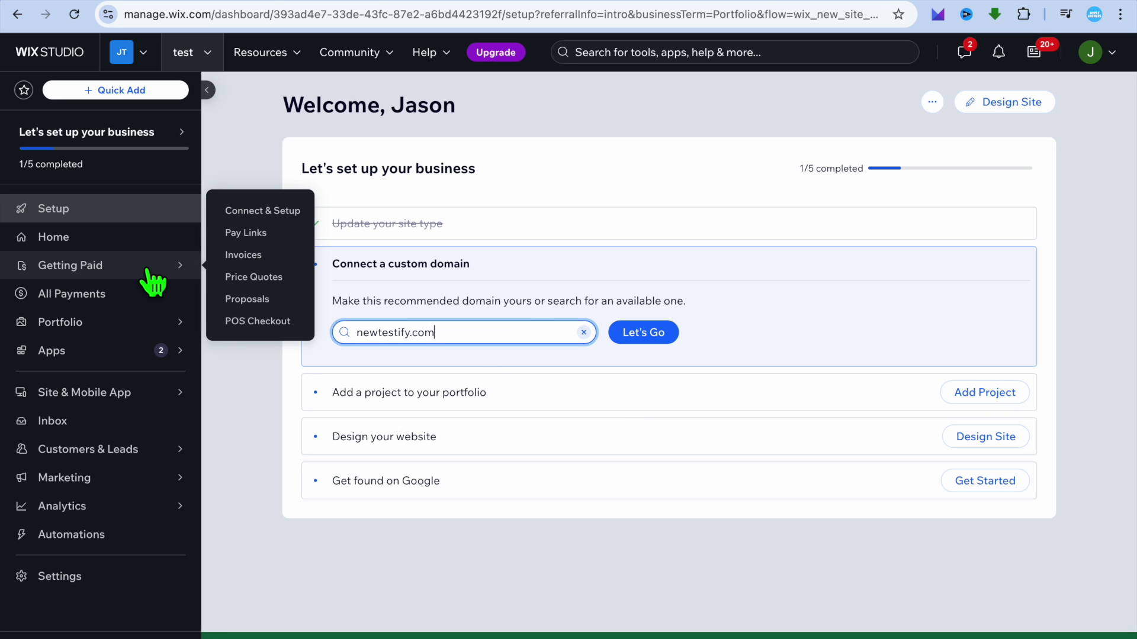
{"action": "left_click", "coordinate": [135, 267]}
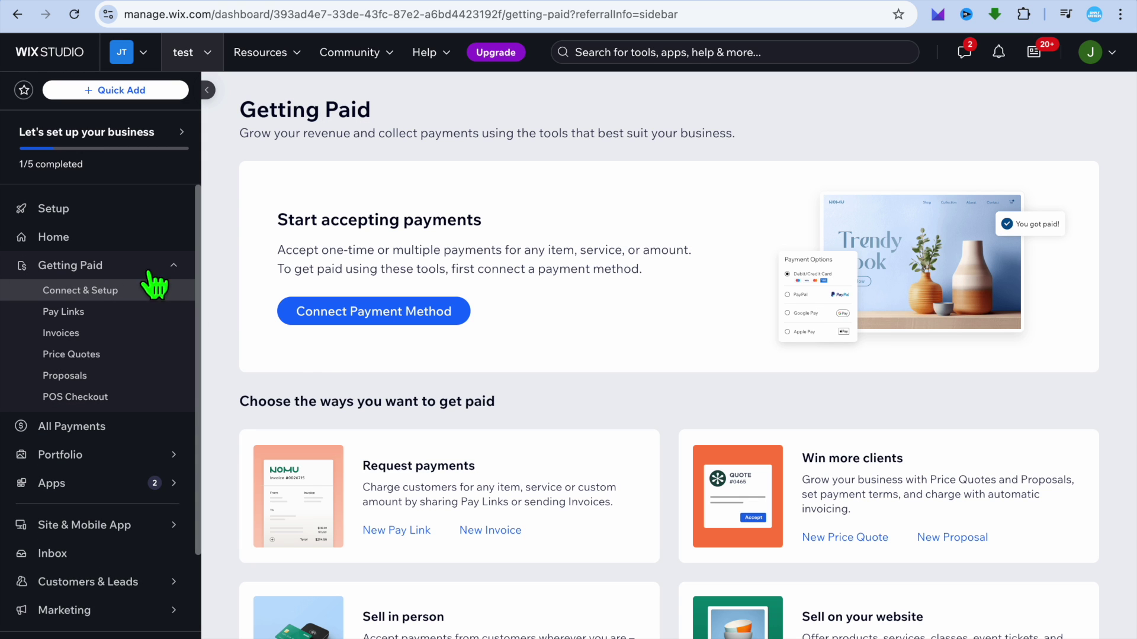
{"action": "left_click", "coordinate": [333, 320]}
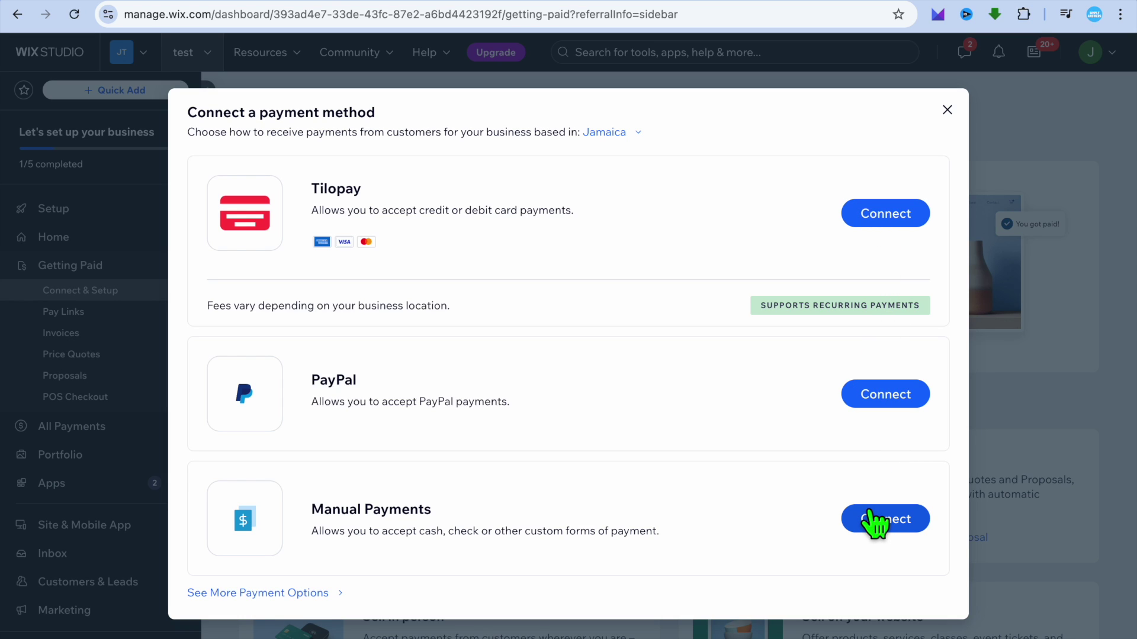
Review the Connect PayPal page down to Account information, then switch to the Ecwid tab
{"action": "left_click", "coordinate": [878, 407]}
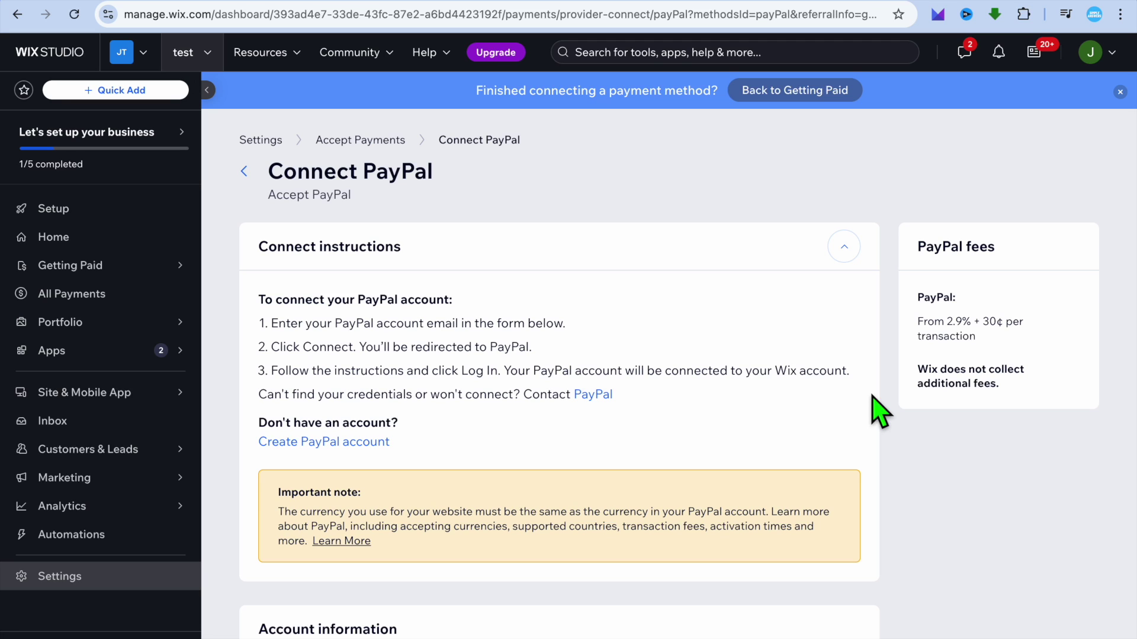
{"action": "scroll", "coordinate": [876, 409], "scroll_direction": "down", "scroll_amount": 1}
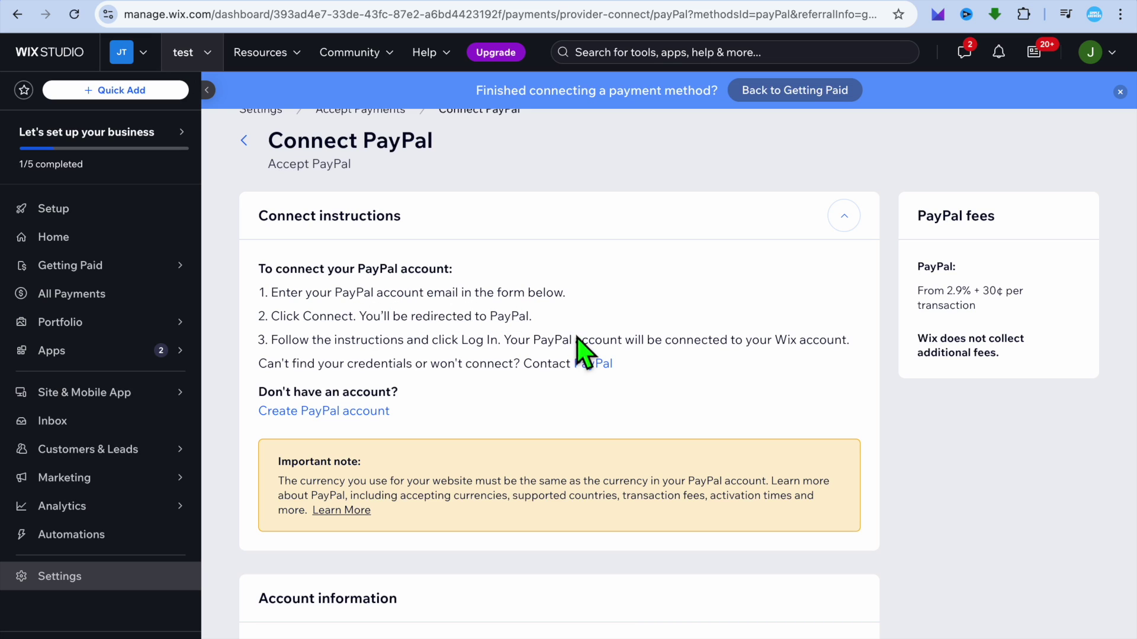
{"action": "scroll", "coordinate": [626, 393], "scroll_direction": "down", "scroll_amount": 4}
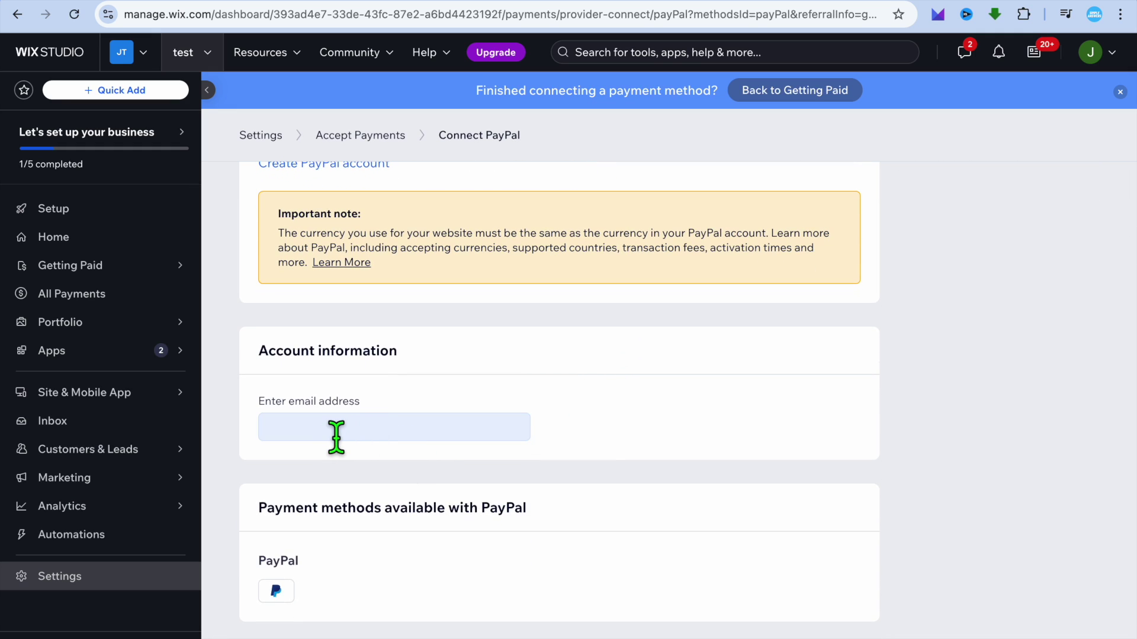
{"action": "scroll", "coordinate": [536, 451], "scroll_direction": "down", "scroll_amount": 1}
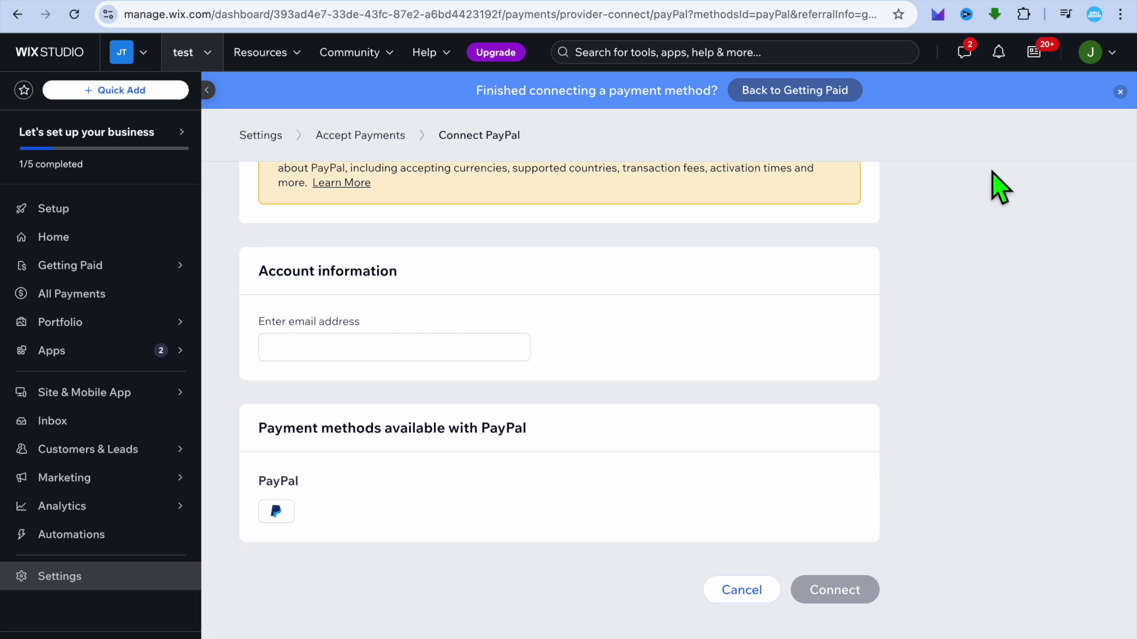
{"action": "left_click", "coordinate": [994, 1]}
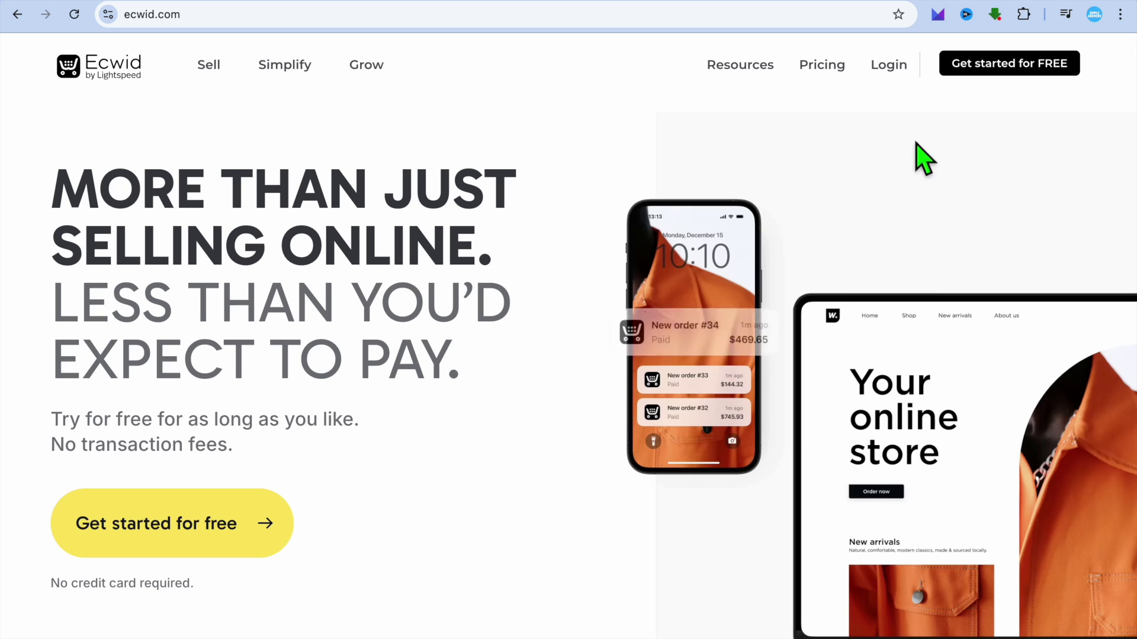
Start signing up for a free Ecwid store from the ecwid.com homepage
{"action": "left_click", "coordinate": [996, 64]}
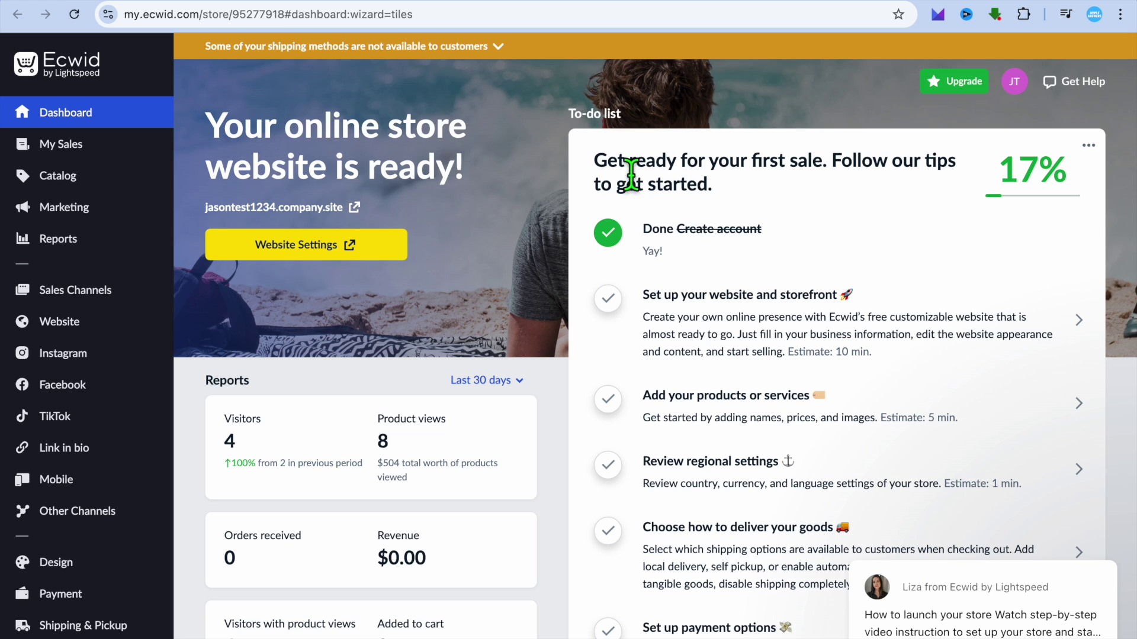
Open the Ecwid Catalog and browse the products, including the $63 hoodie and $21 LED lights
{"action": "scroll", "coordinate": [509, 226], "scroll_direction": "down", "scroll_amount": 1}
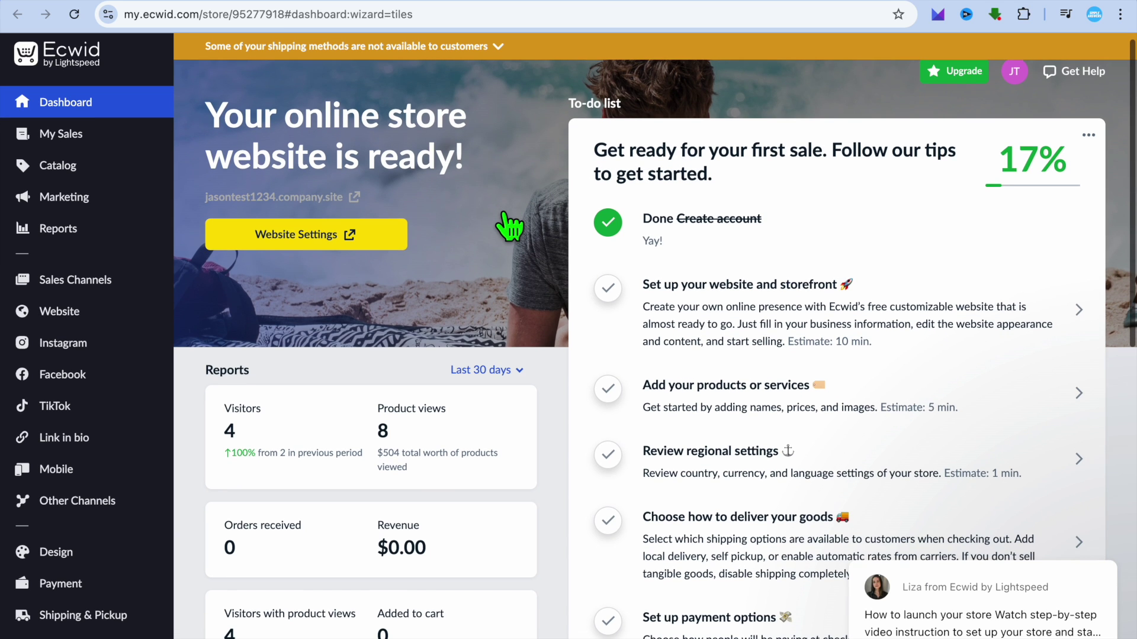
{"action": "mouse_move", "coordinate": [77, 170]}
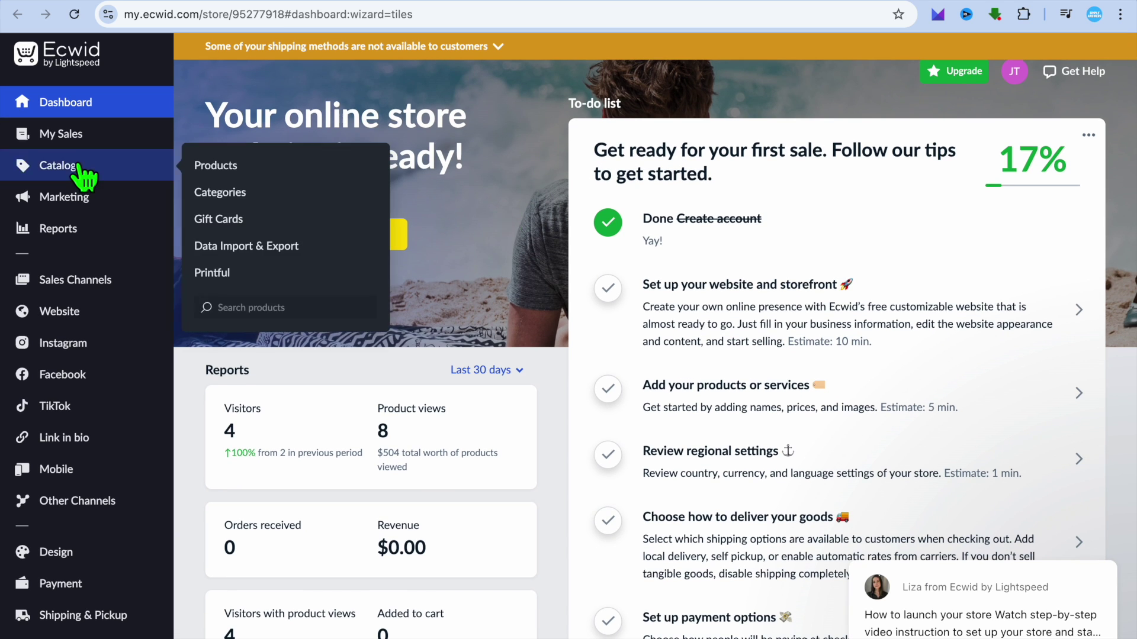
{"action": "left_click", "coordinate": [77, 171]}
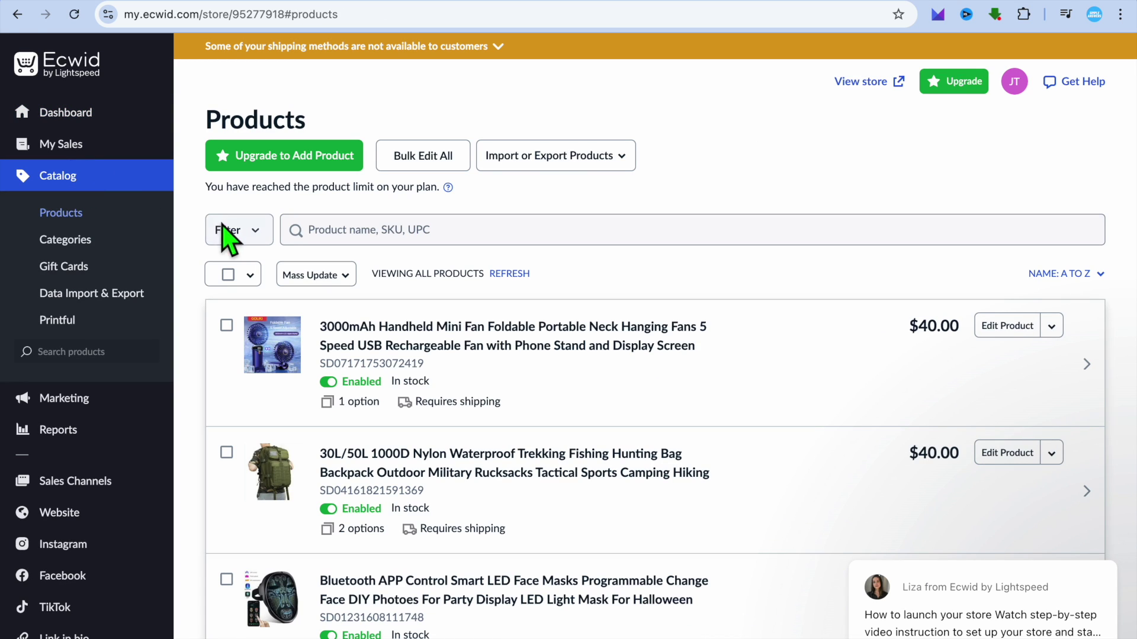
{"action": "scroll", "coordinate": [342, 249], "scroll_direction": "down", "scroll_amount": 3}
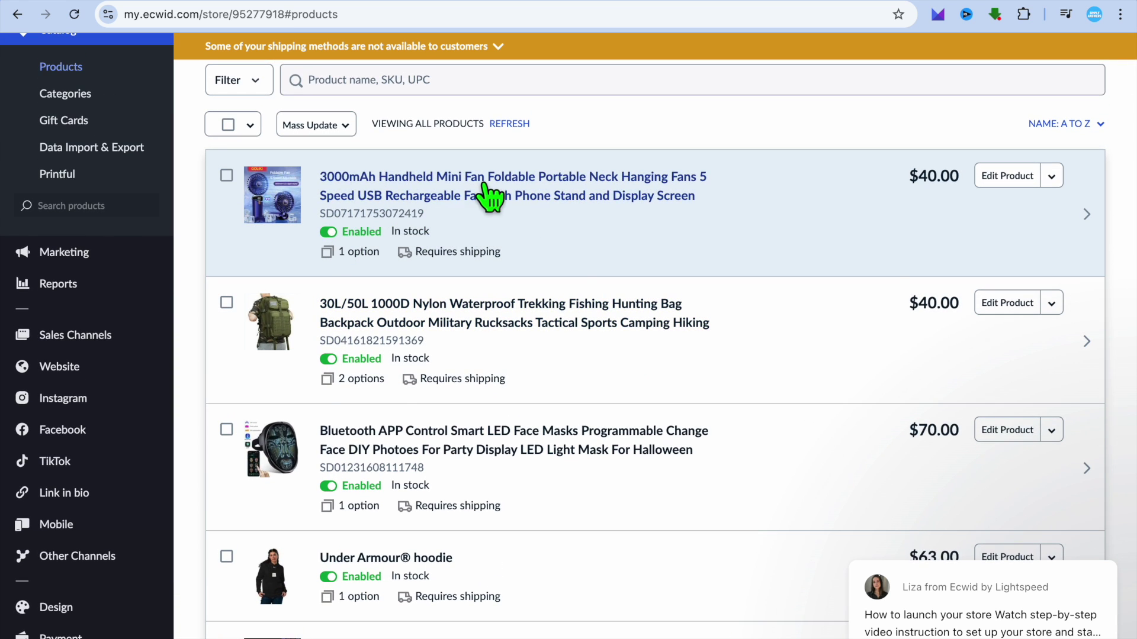
{"action": "scroll", "coordinate": [554, 331], "scroll_direction": "down", "scroll_amount": 4}
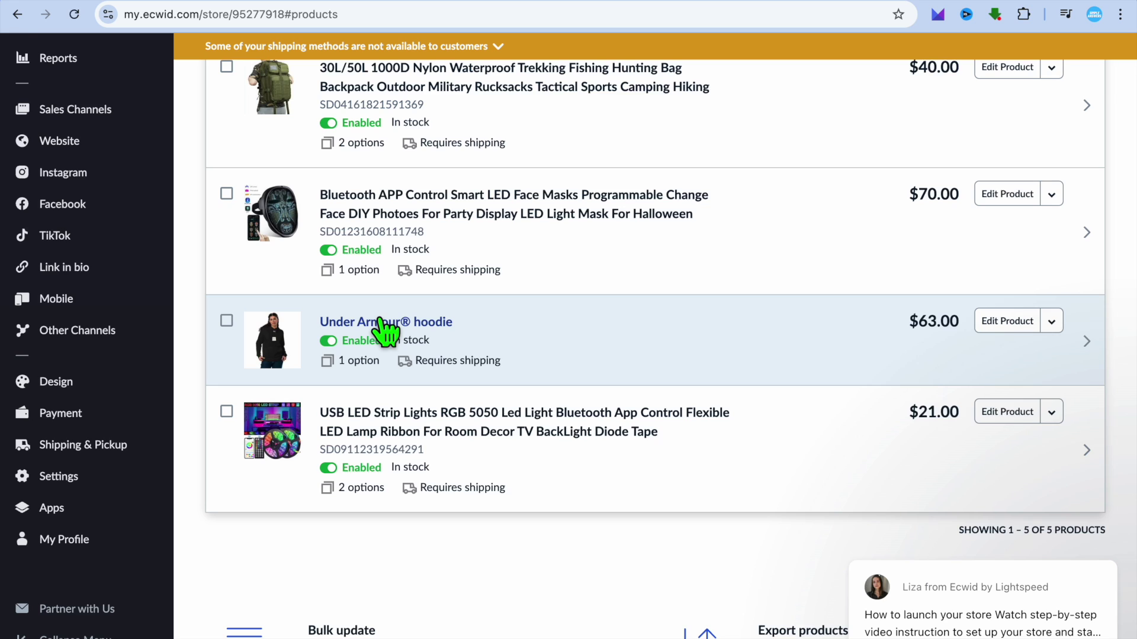
{"action": "scroll", "coordinate": [385, 332], "scroll_direction": "up", "scroll_amount": 2}
{"action": "scroll", "coordinate": [386, 330], "scroll_direction": "down", "scroll_amount": 1}
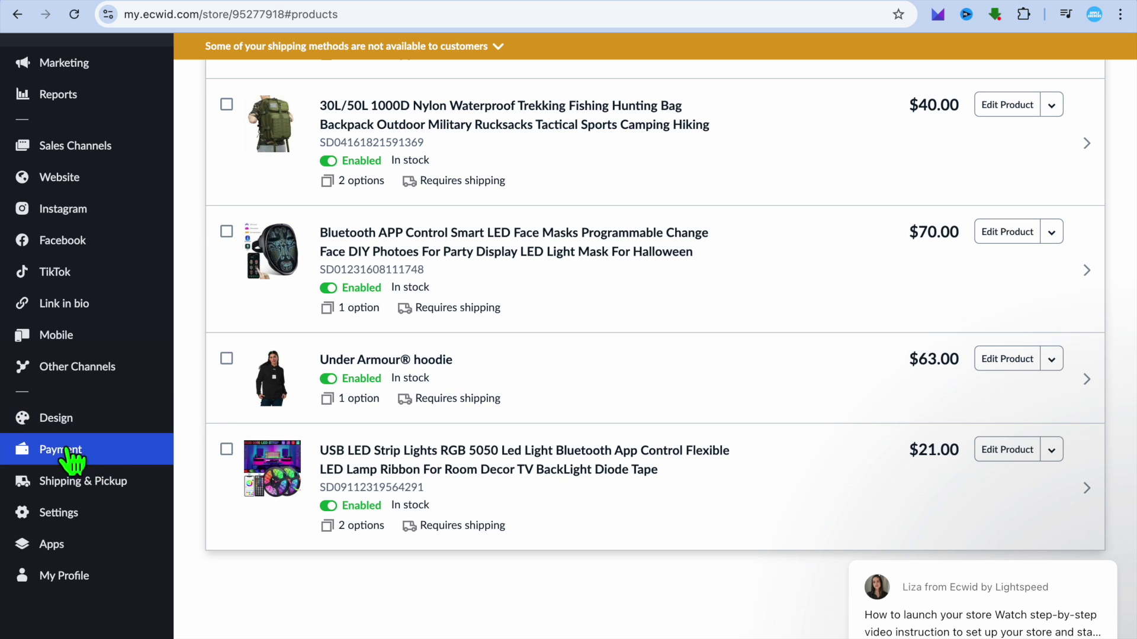
Review Ecwid's payment settings and the Jamaica processor list, then move to the Printify tab
{"action": "left_click", "coordinate": [75, 452]}
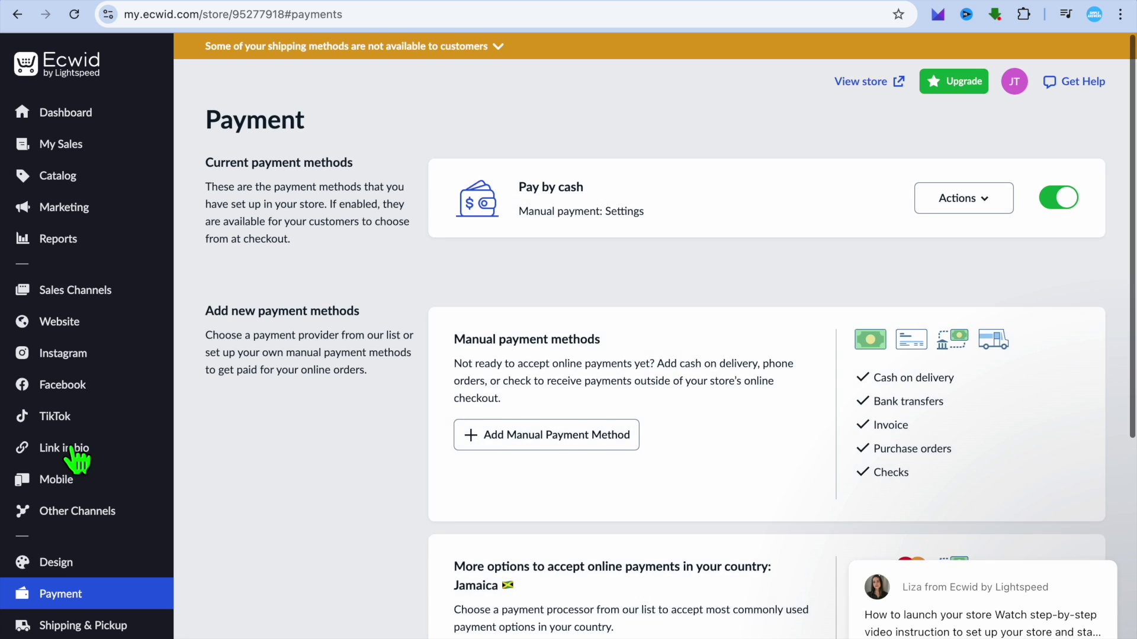
{"action": "scroll", "coordinate": [468, 415], "scroll_direction": "down", "scroll_amount": 3}
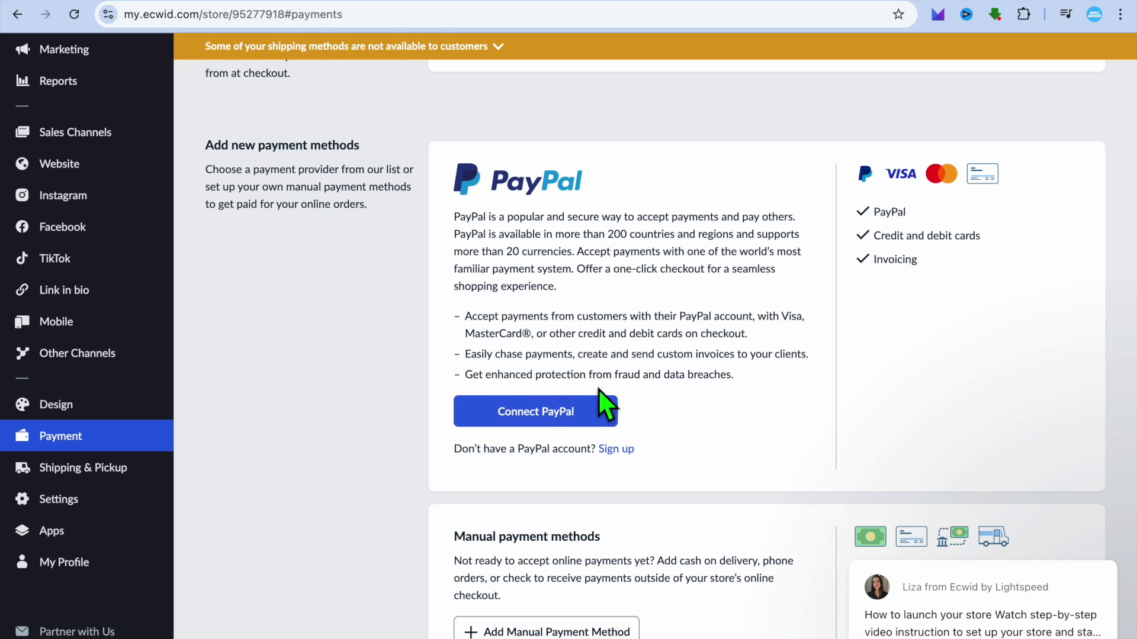
{"action": "scroll", "coordinate": [658, 388], "scroll_direction": "down", "scroll_amount": 7}
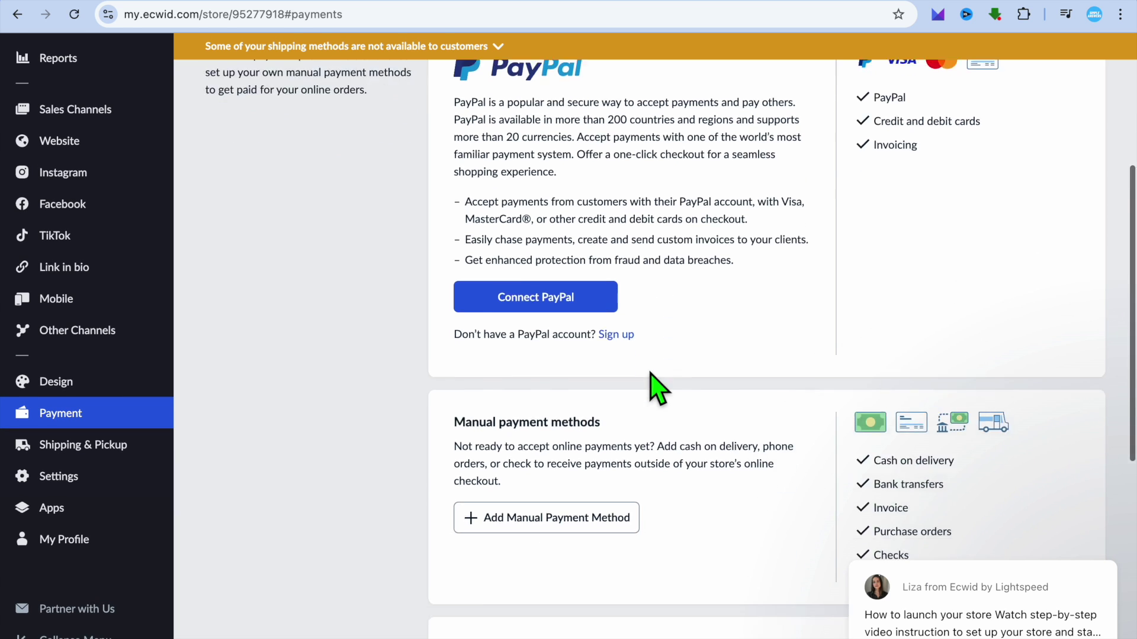
{"action": "left_click", "coordinate": [601, 440]}
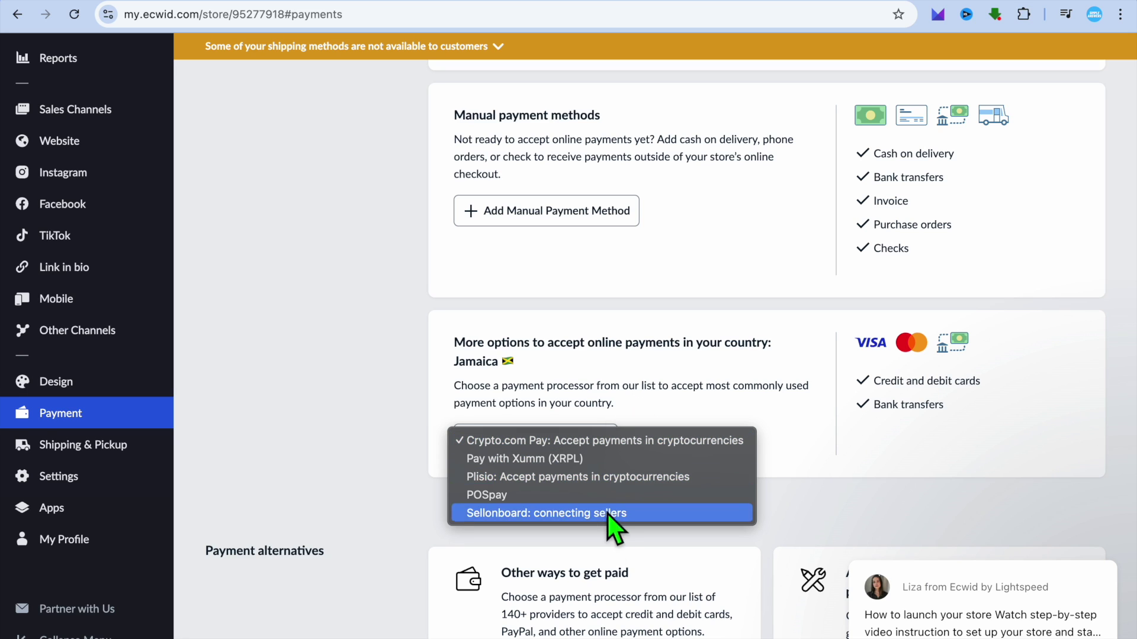
{"action": "left_click", "coordinate": [651, 397]}
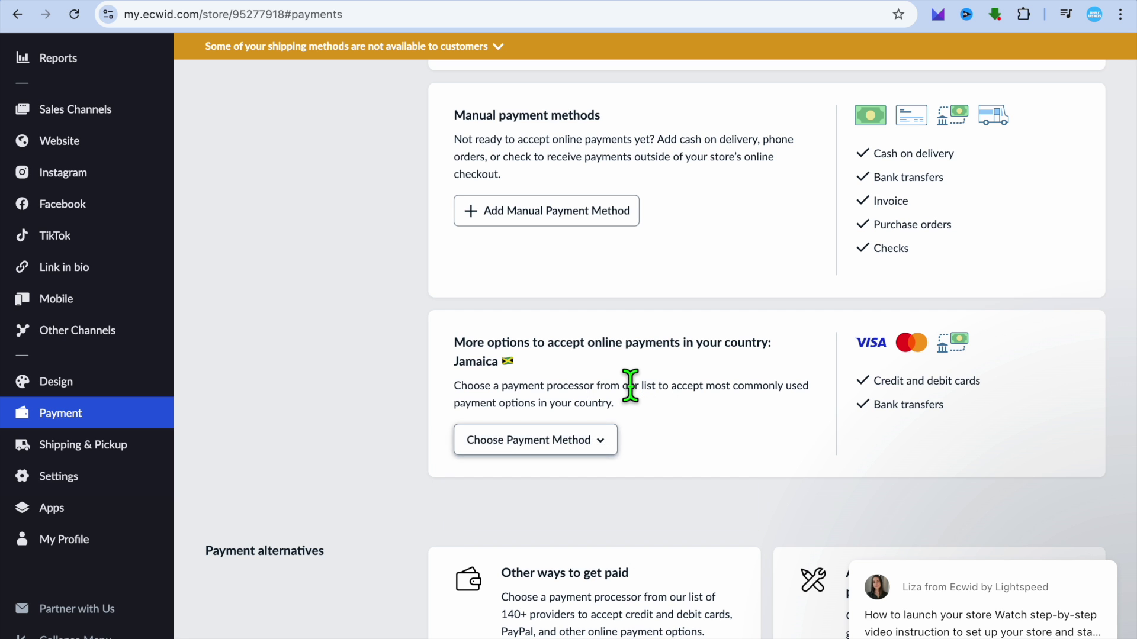
{"action": "scroll", "coordinate": [633, 403], "scroll_direction": "up", "scroll_amount": 8}
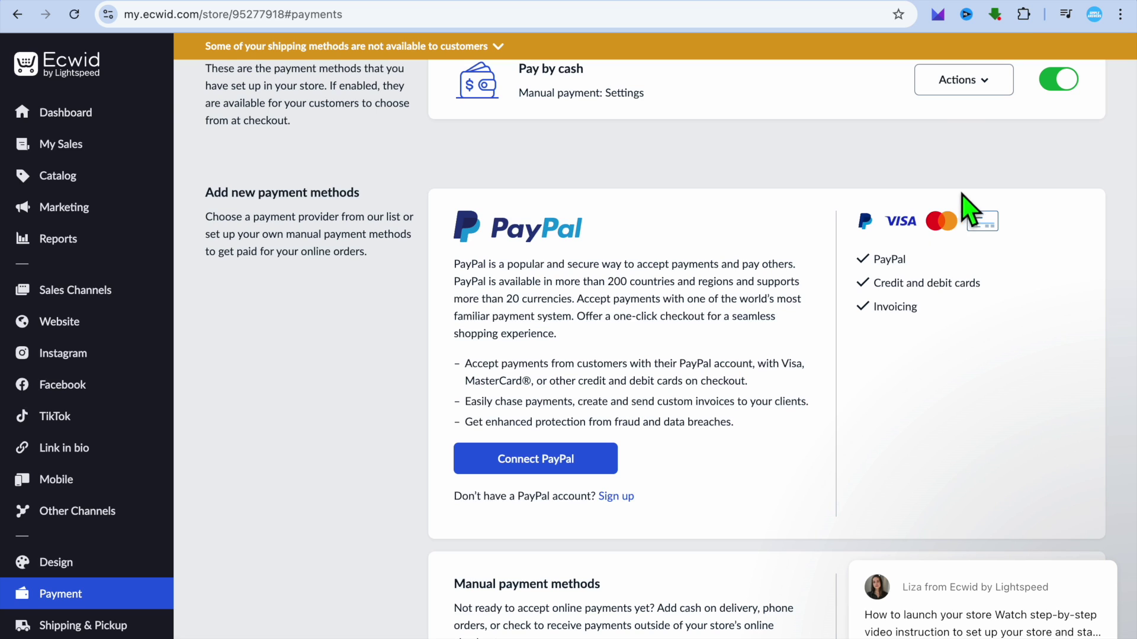
{"action": "left_click", "coordinate": [1027, 5]}
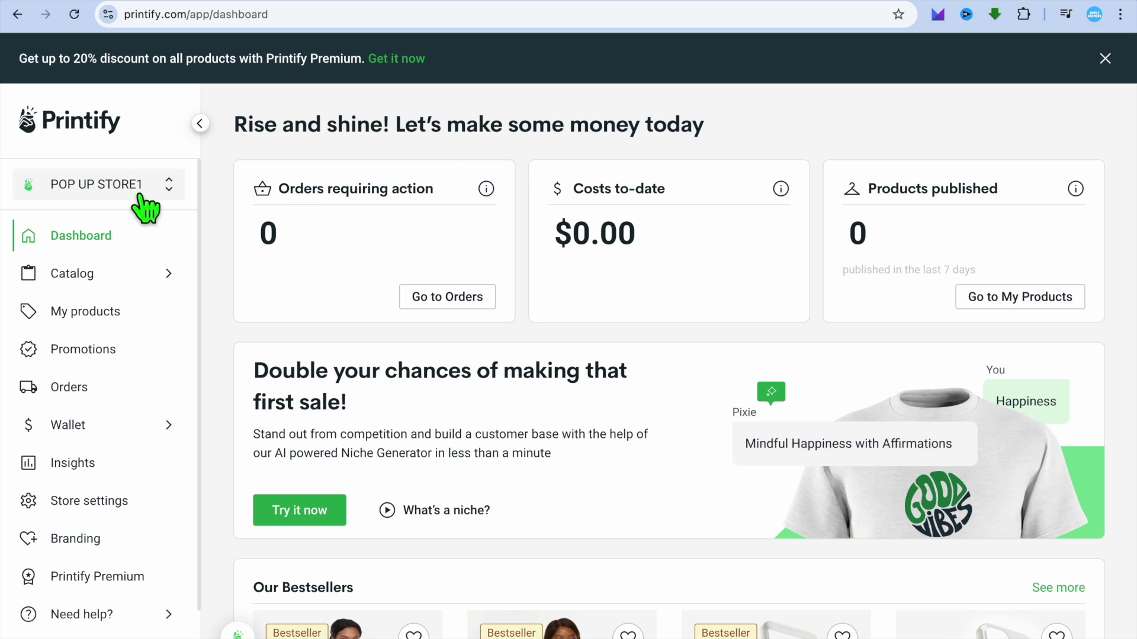
From the store selector, add a new store using the Printify Pop-Up option
{"action": "left_click", "coordinate": [110, 188]}
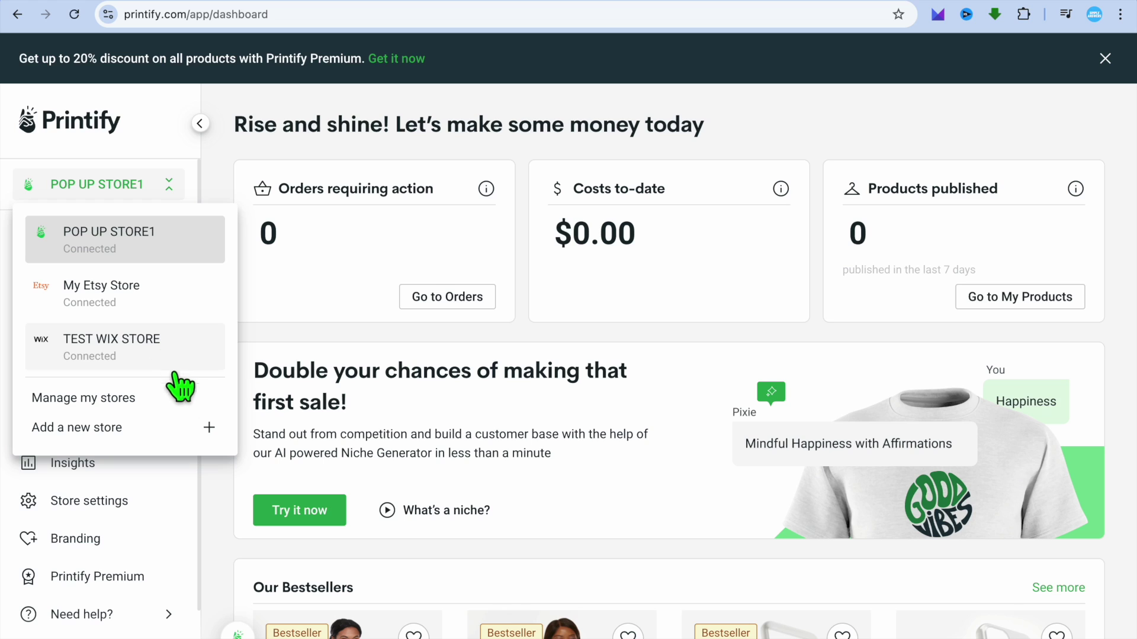
{"action": "left_click", "coordinate": [108, 430]}
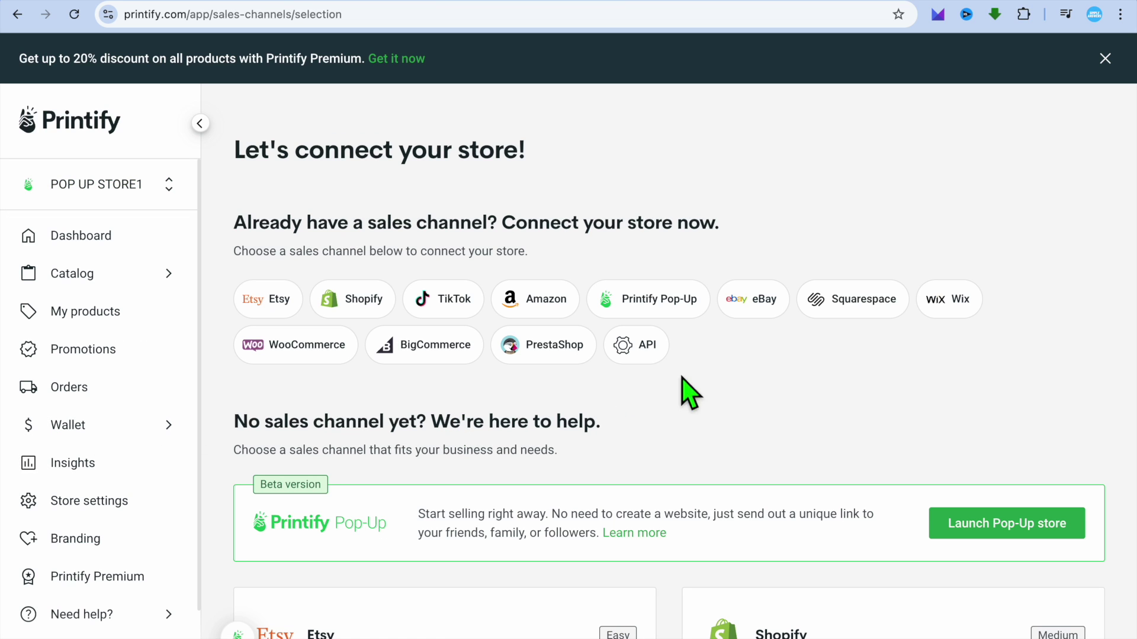
{"action": "left_click", "coordinate": [675, 312]}
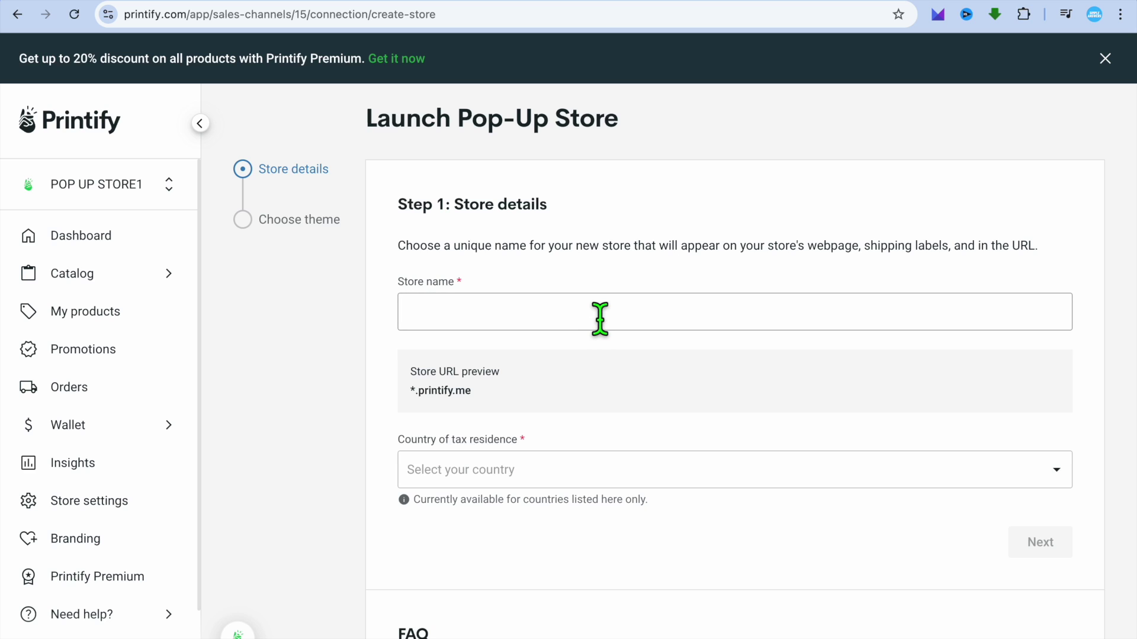
Scroll the Pop-Up Store details form, then open the Catalog categories menu
{"action": "scroll", "coordinate": [601, 319], "scroll_direction": "down", "scroll_amount": 2}
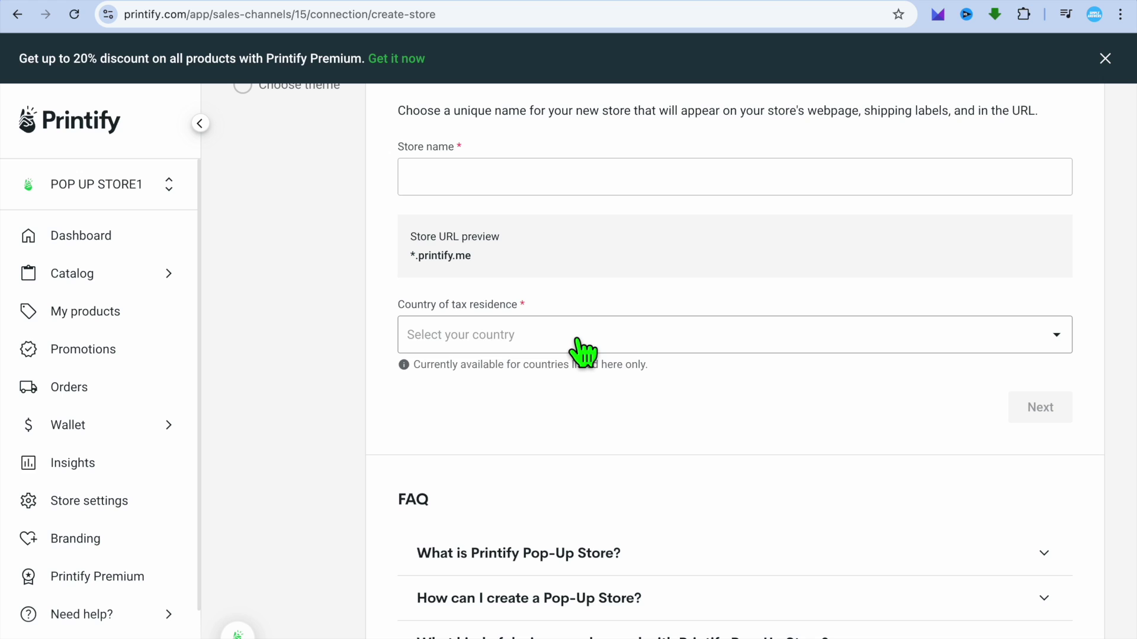
{"action": "left_click", "coordinate": [88, 275]}
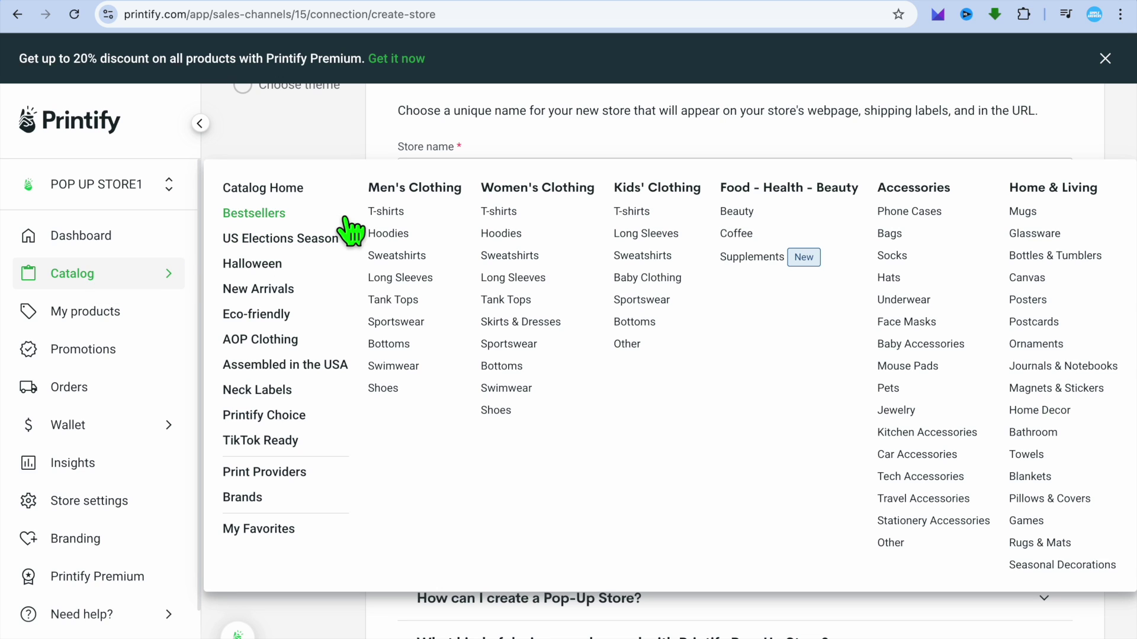